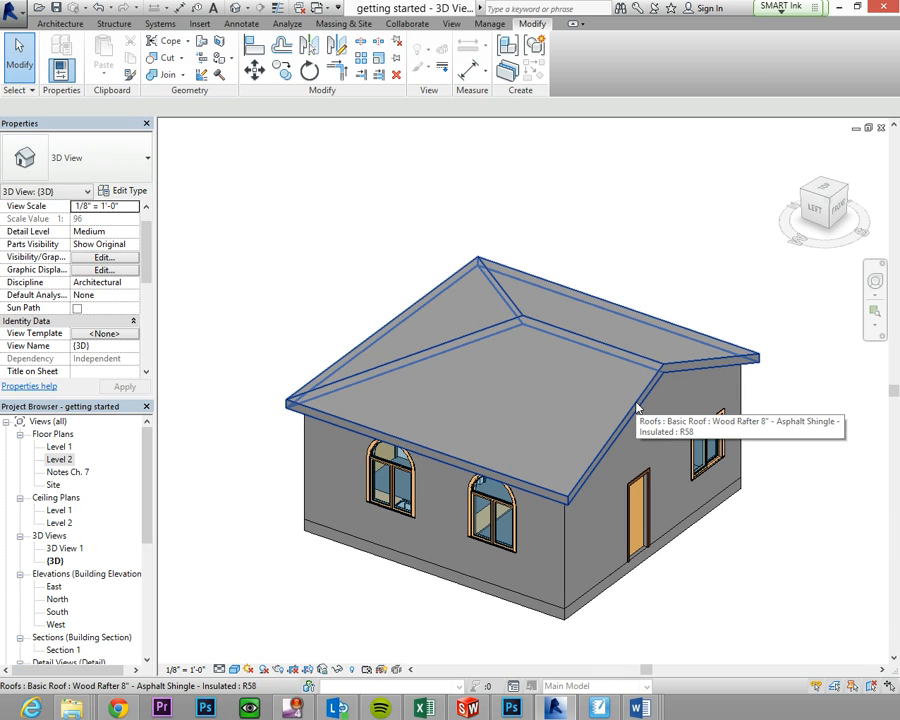
Temporarily hide the roof element in the 3D view and look at the interior walls from several sides
left_click(636, 408)
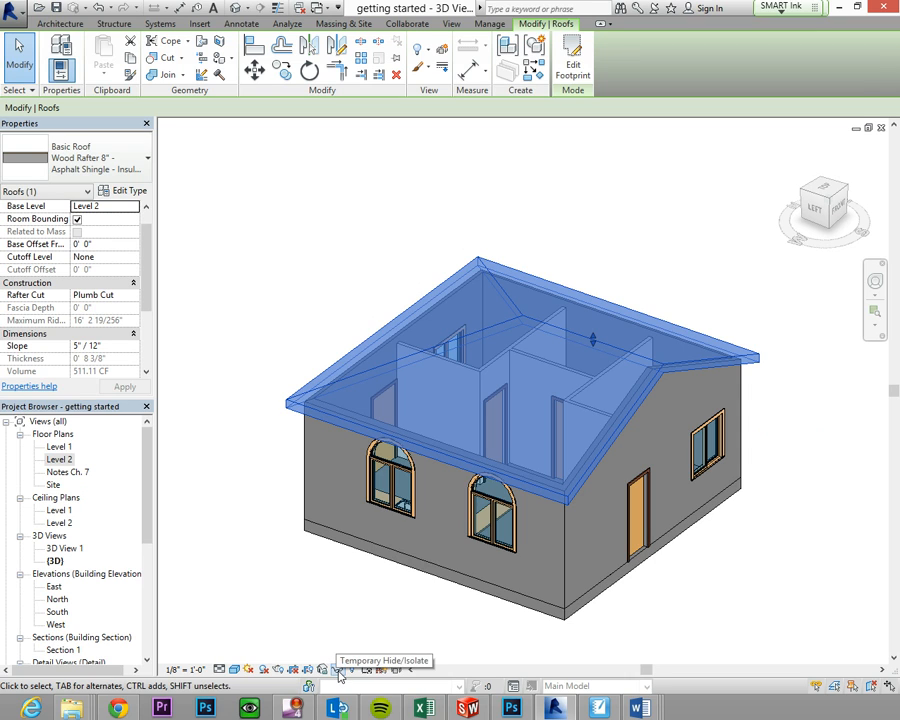
left_click(337, 669)
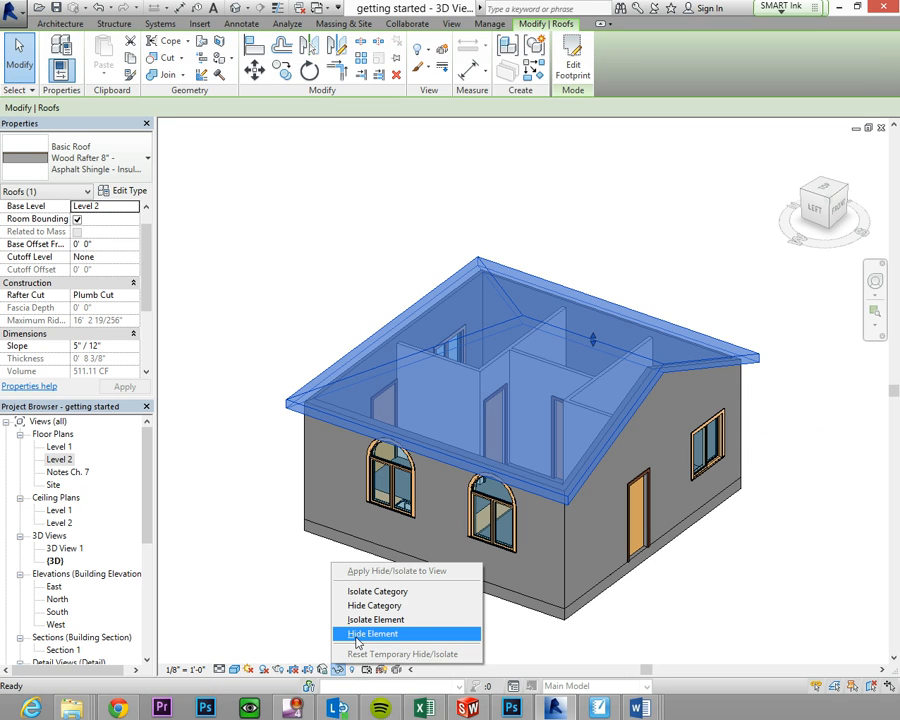
left_click(372, 634)
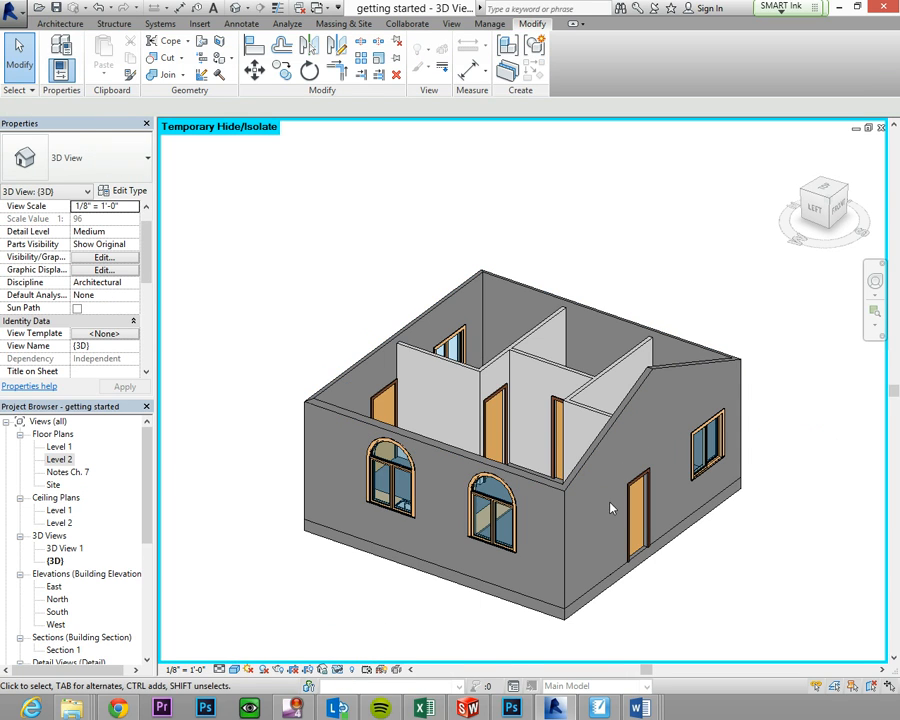
middle_click_drag(615, 524, 800, 470, "shift")
middle_click_drag(647, 502, 410, 488, "shift")
middle_click_drag(689, 531, 472, 518, "shift")
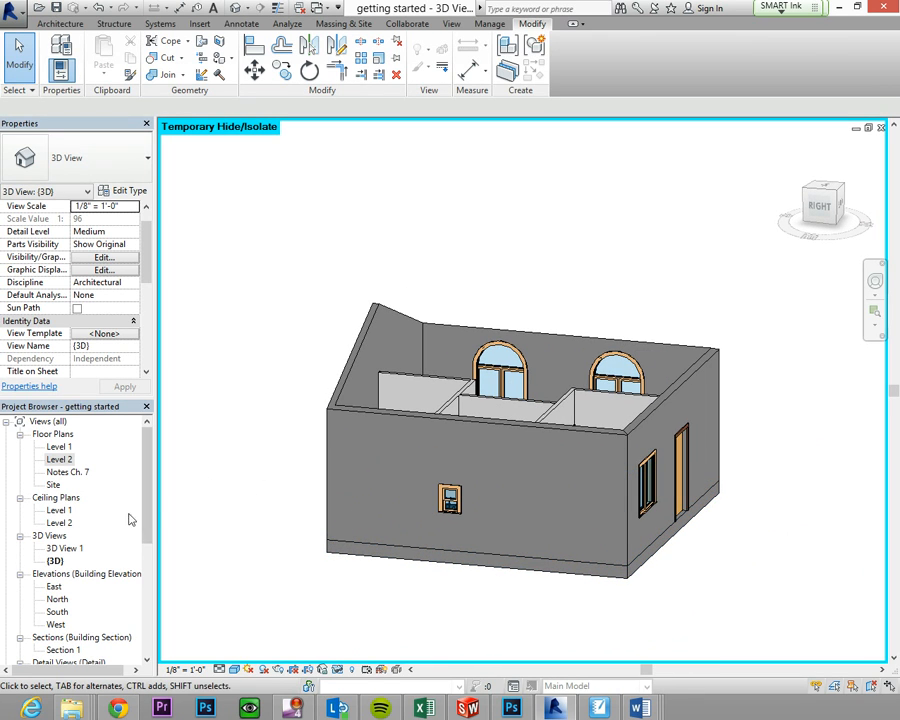
In the Level 1 ceiling plan, sketch a rectangular ceiling boundary along the inner faces of the exterior walls
double_click(60, 511)
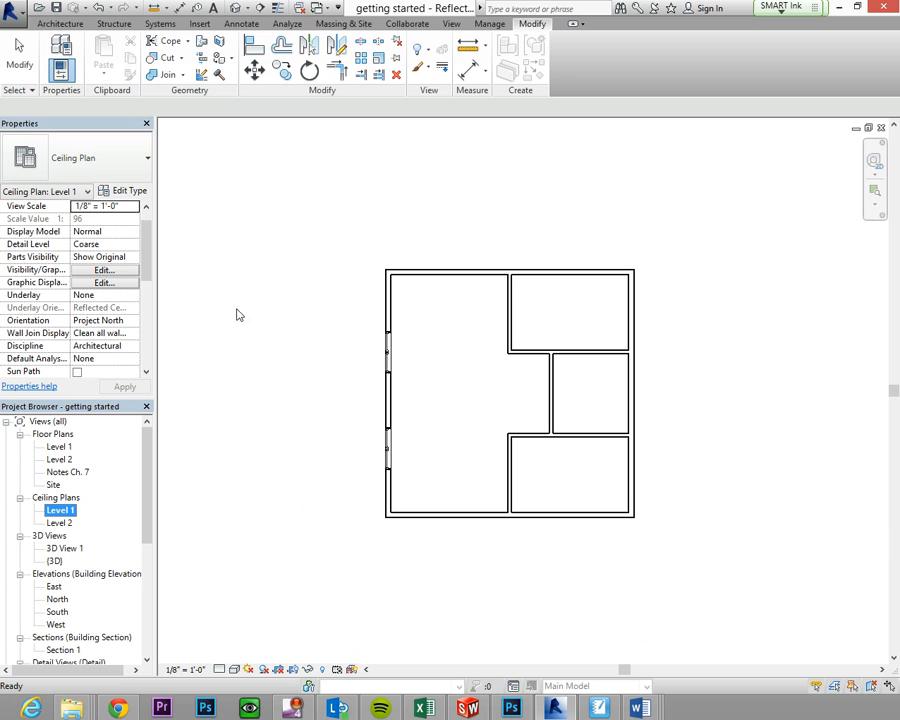
left_click(62, 25)
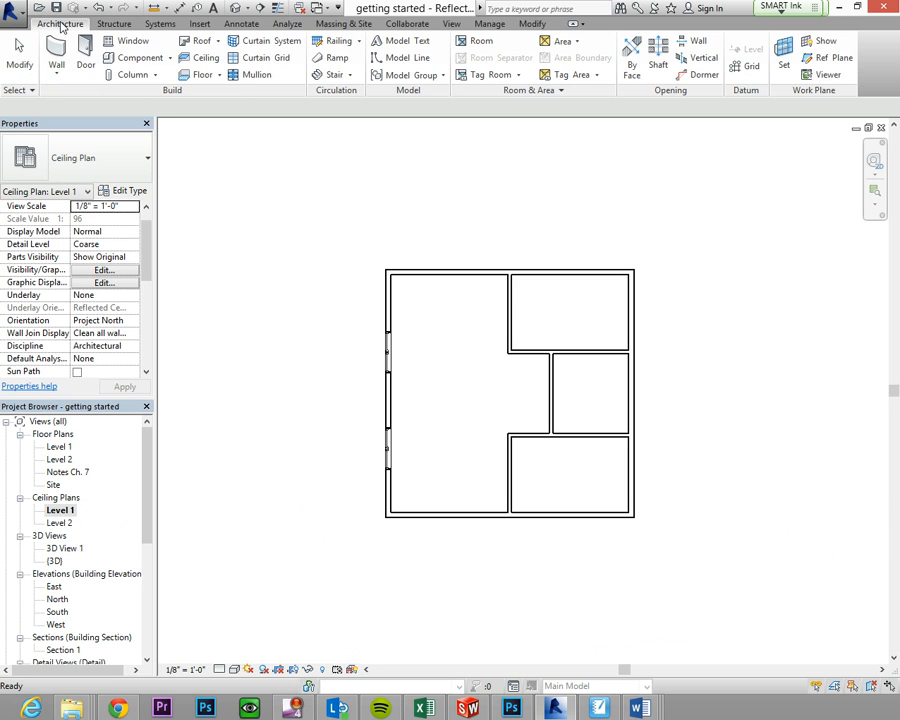
left_click(200, 61)
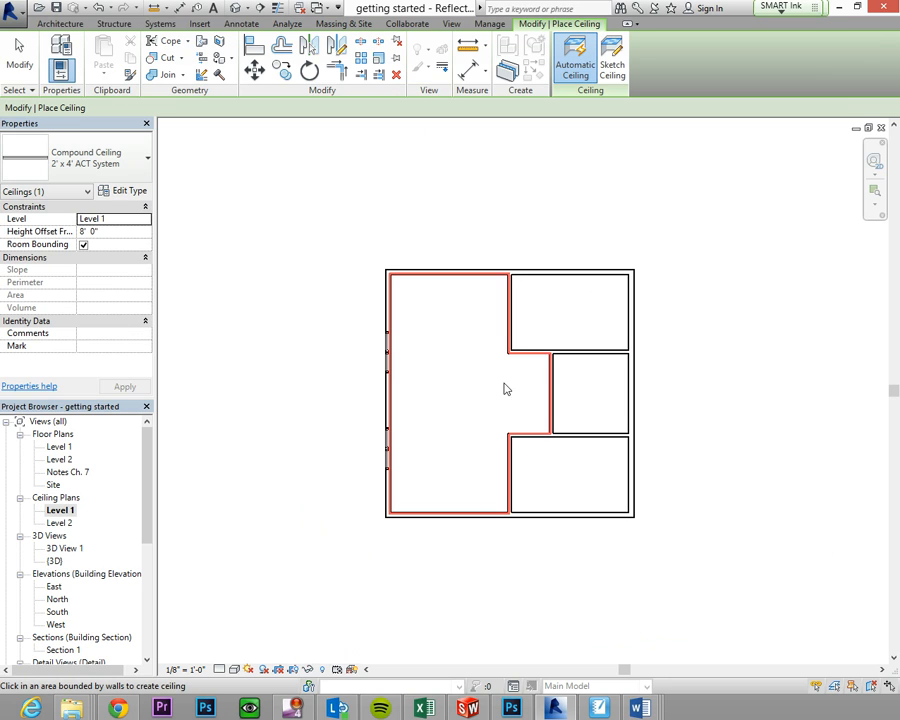
left_click(615, 52)
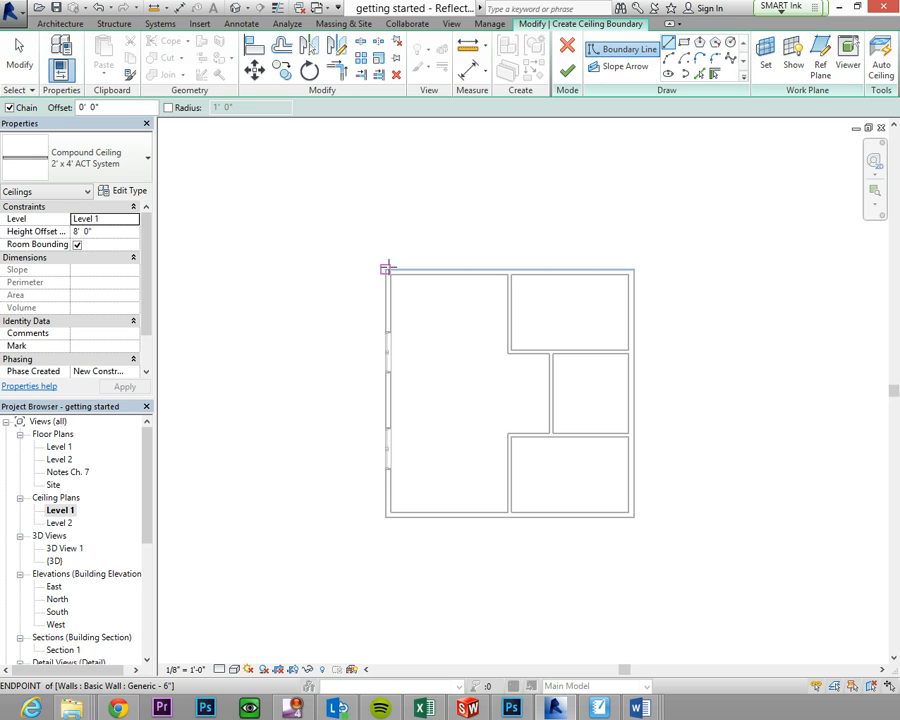
left_click(684, 44)
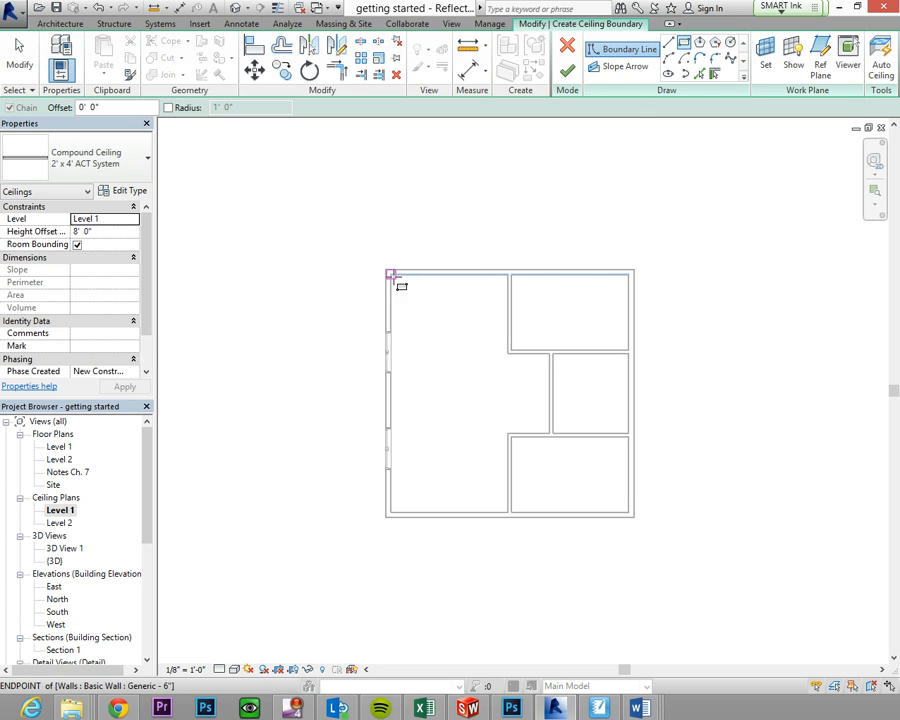
left_click(391, 274)
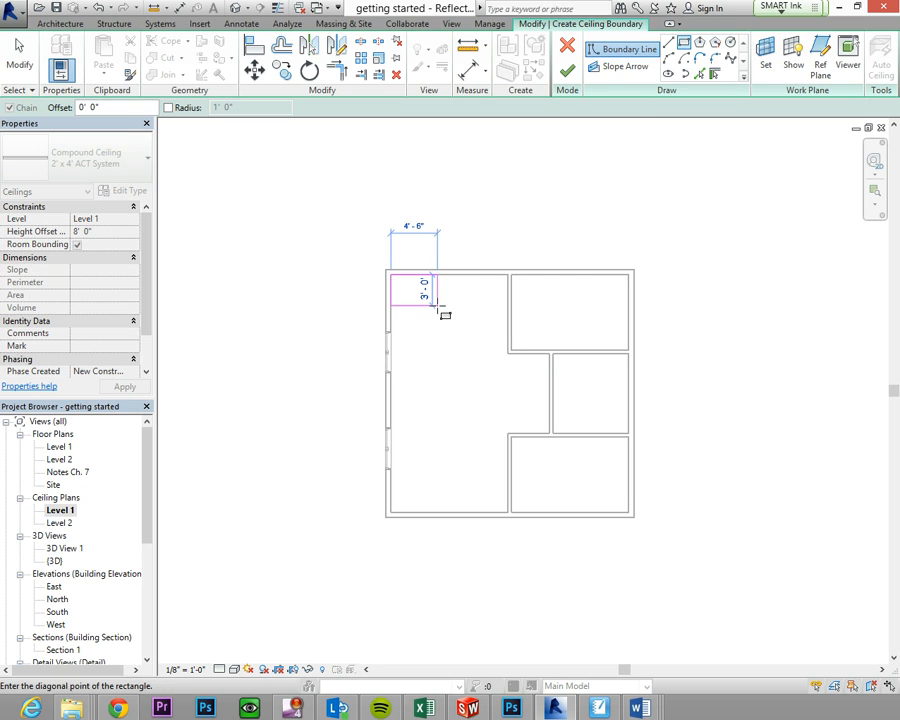
left_click(628, 513)
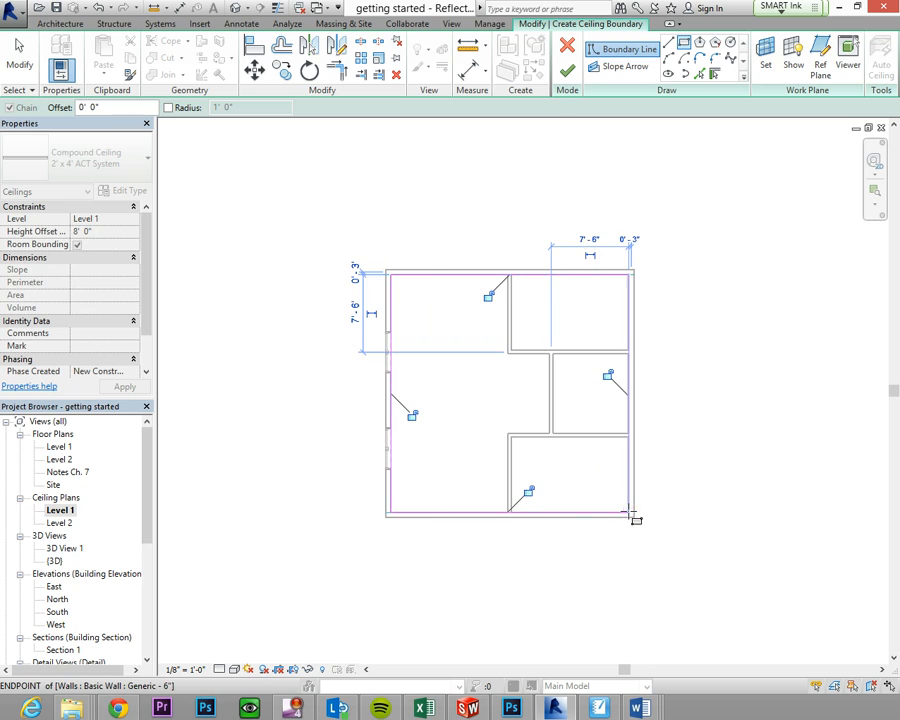
left_click(123, 220)
left_click(133, 220)
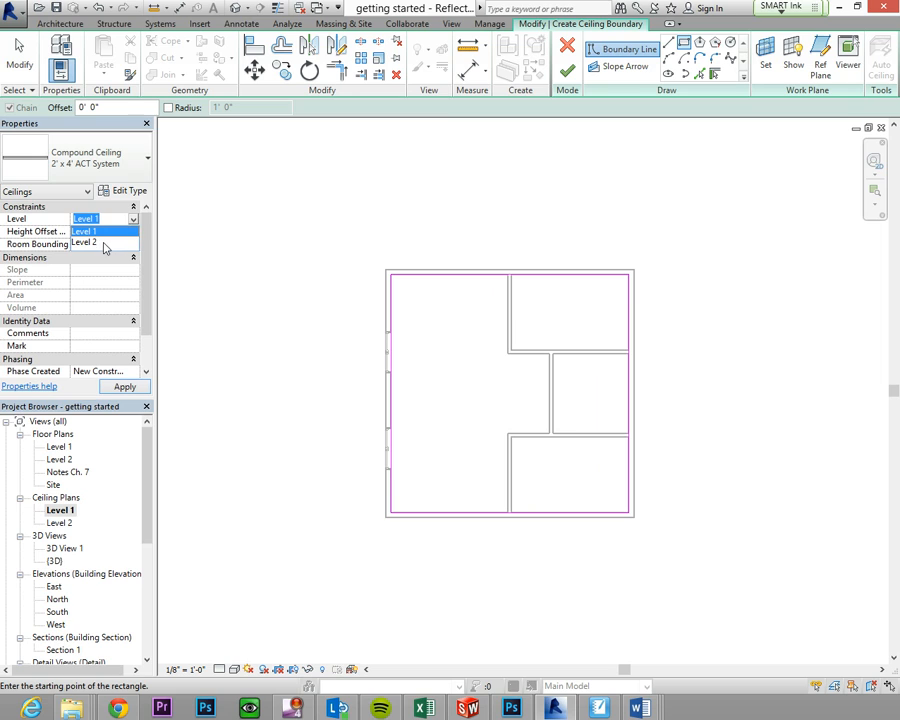
left_click(103, 243)
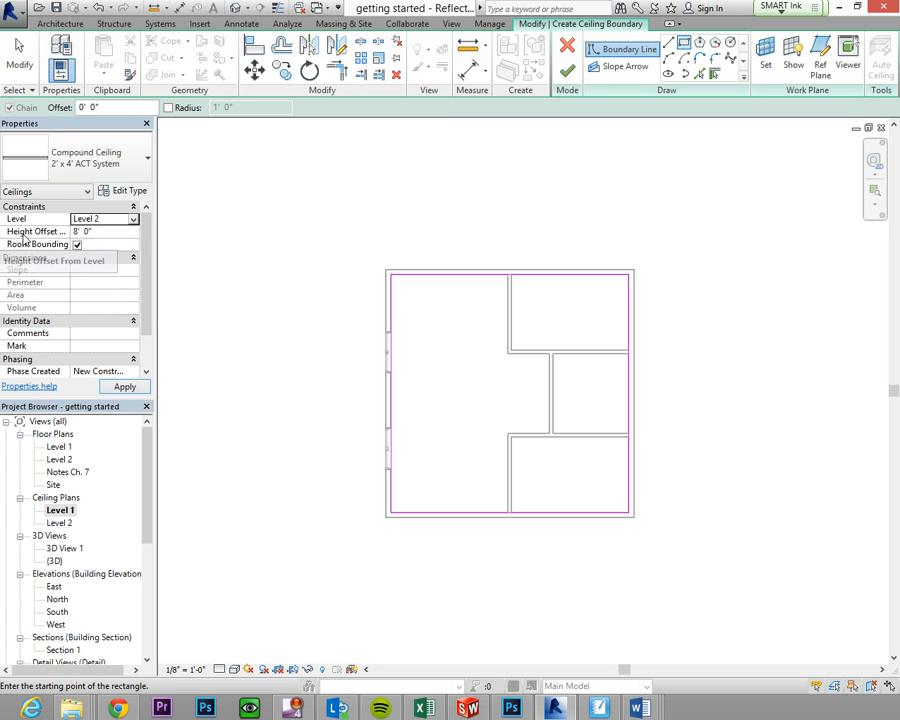
left_click(136, 222)
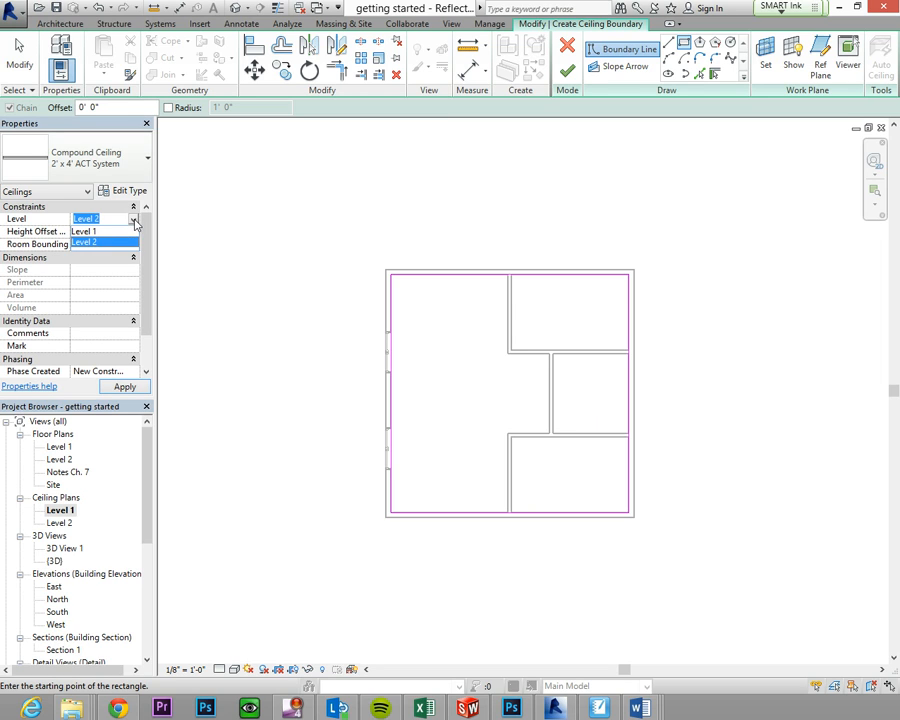
left_click(85, 231)
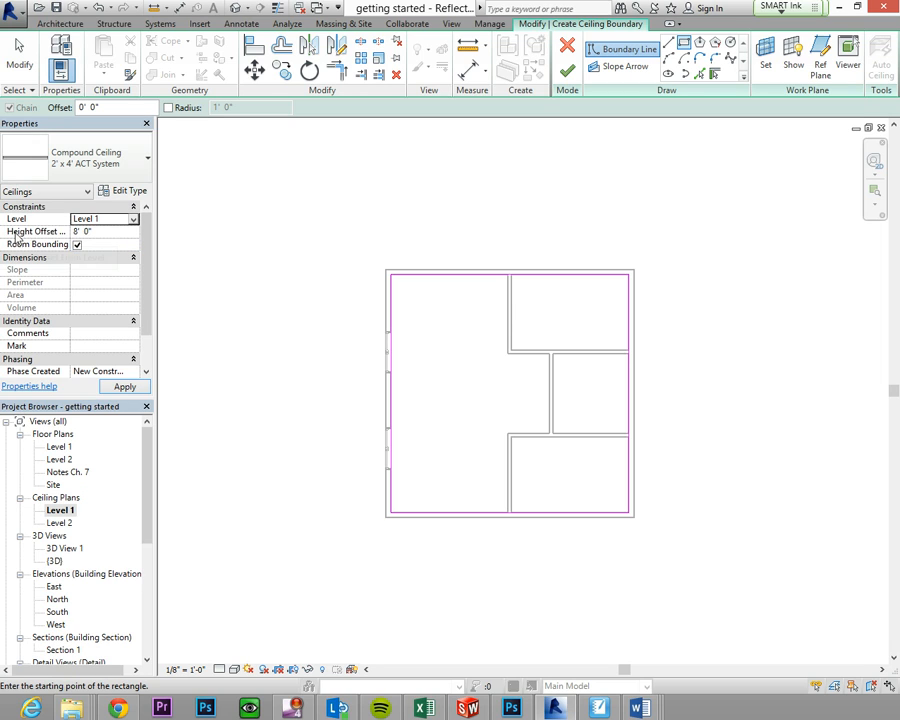
Change the ceiling type to GWB on Mtl. Stud and finish the ceiling sketch
left_click(100, 230)
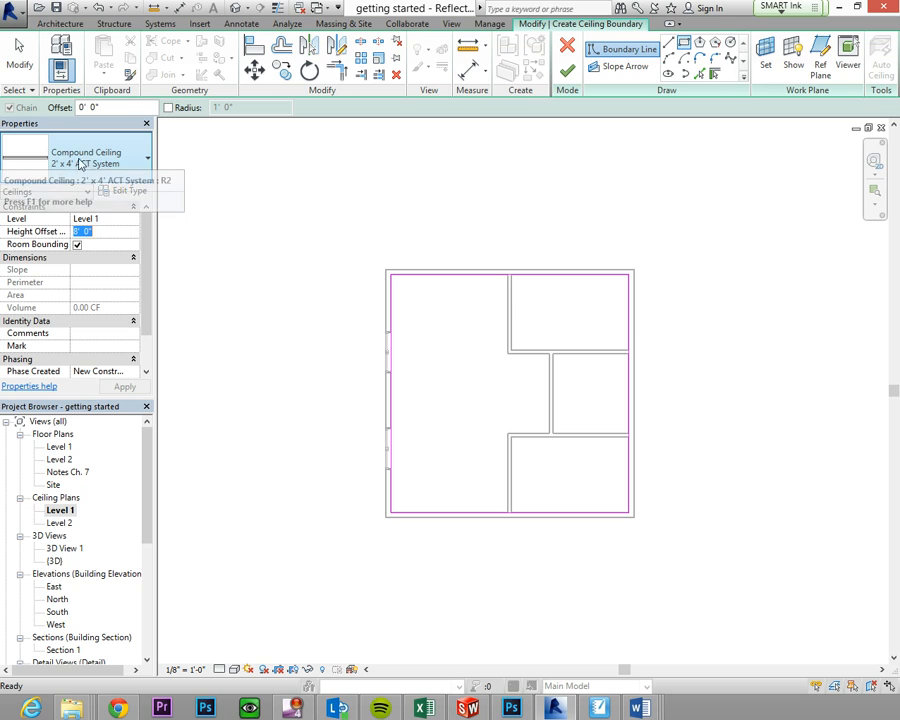
left_click(146, 165)
left_click(146, 165)
left_click(146, 165)
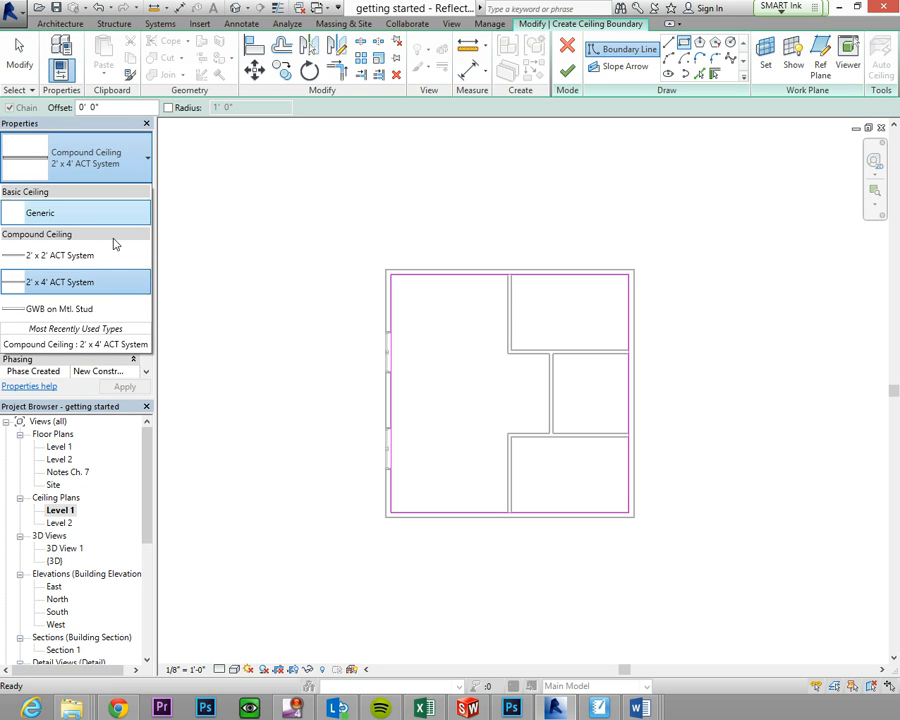
left_click(91, 312)
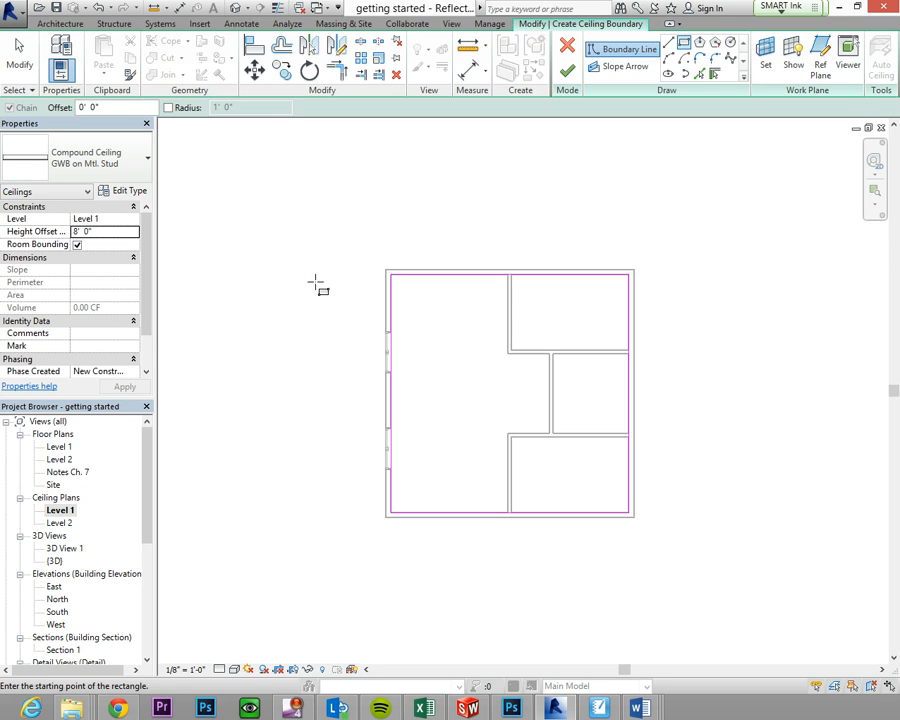
left_click_drag(148, 245, 157, 218)
left_click(567, 73)
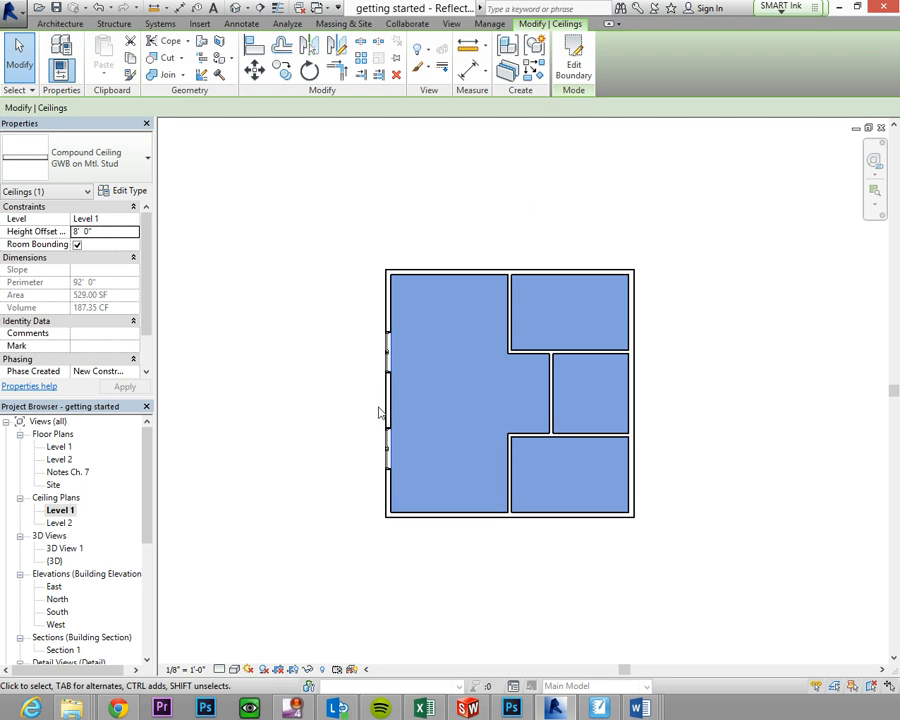
left_click(321, 321)
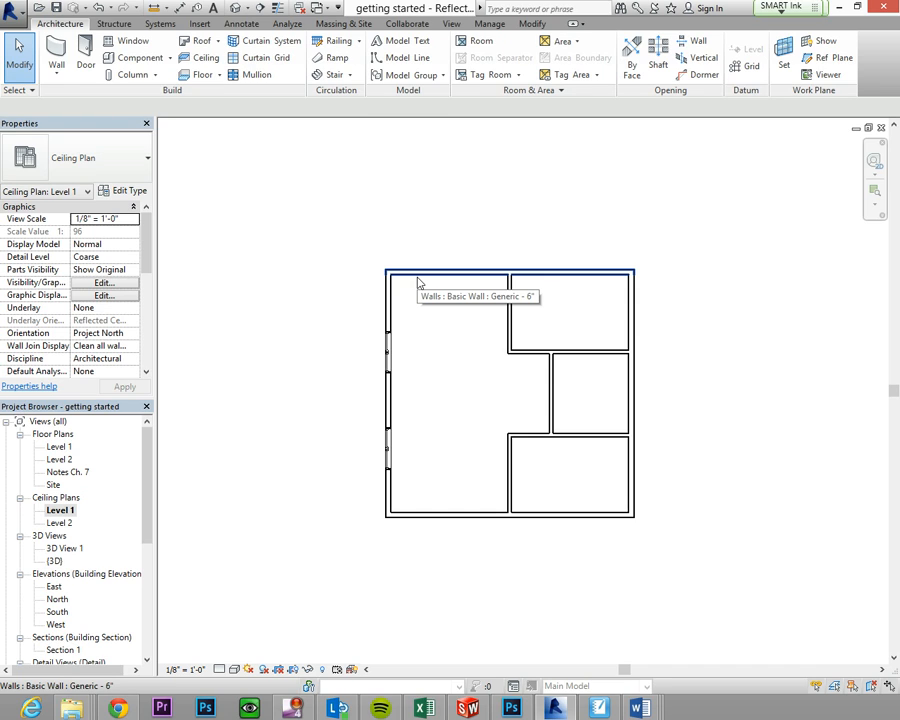
Cycle through the overlapping elements at the upper exterior wall to select the ceiling, and clear the selection again
key("Tab")
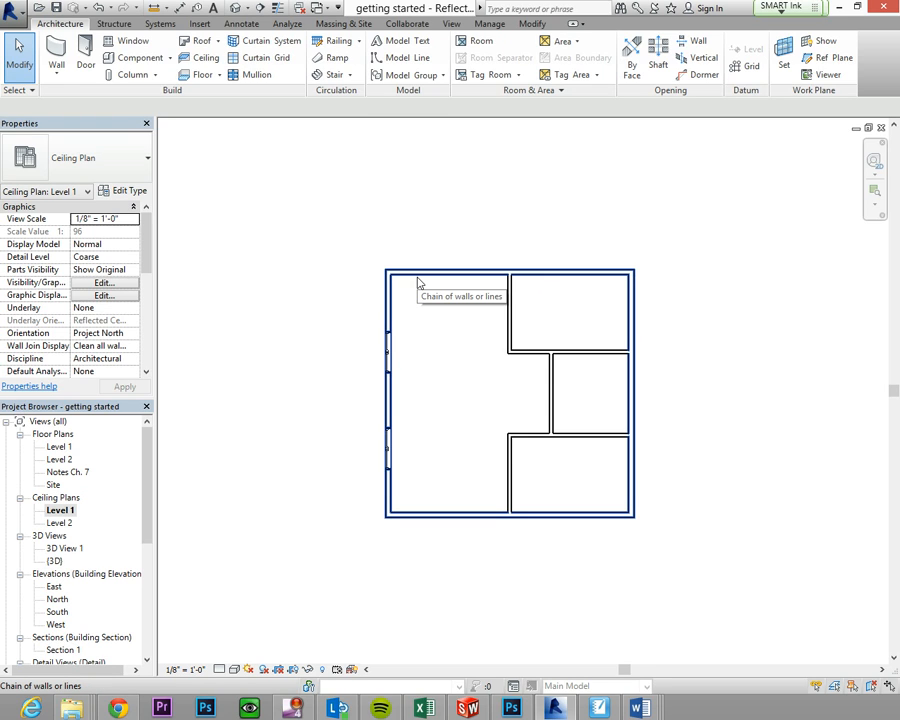
key("Tab")
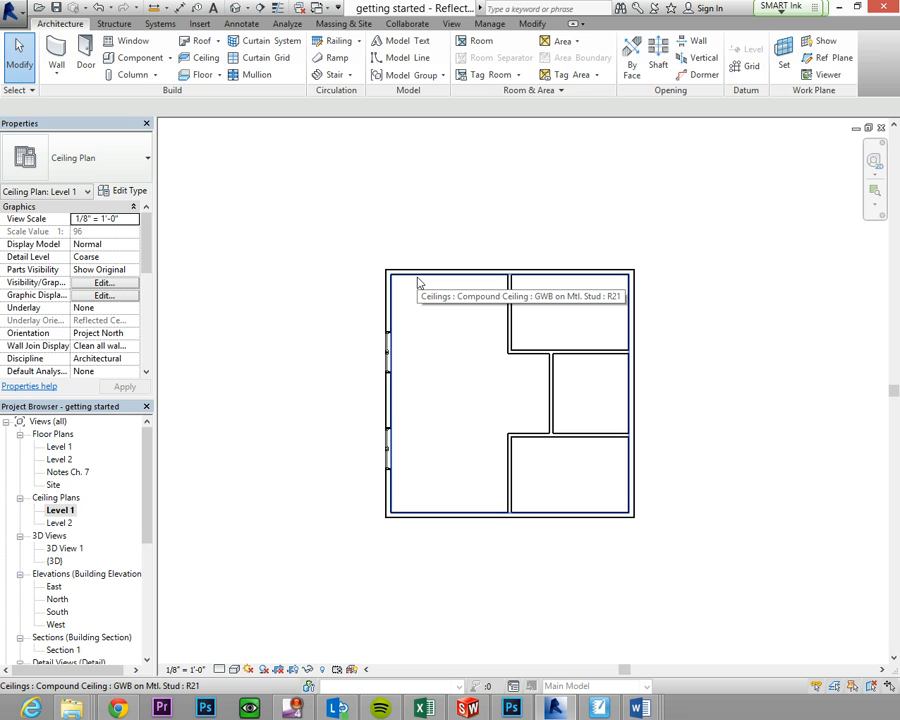
left_click(418, 283)
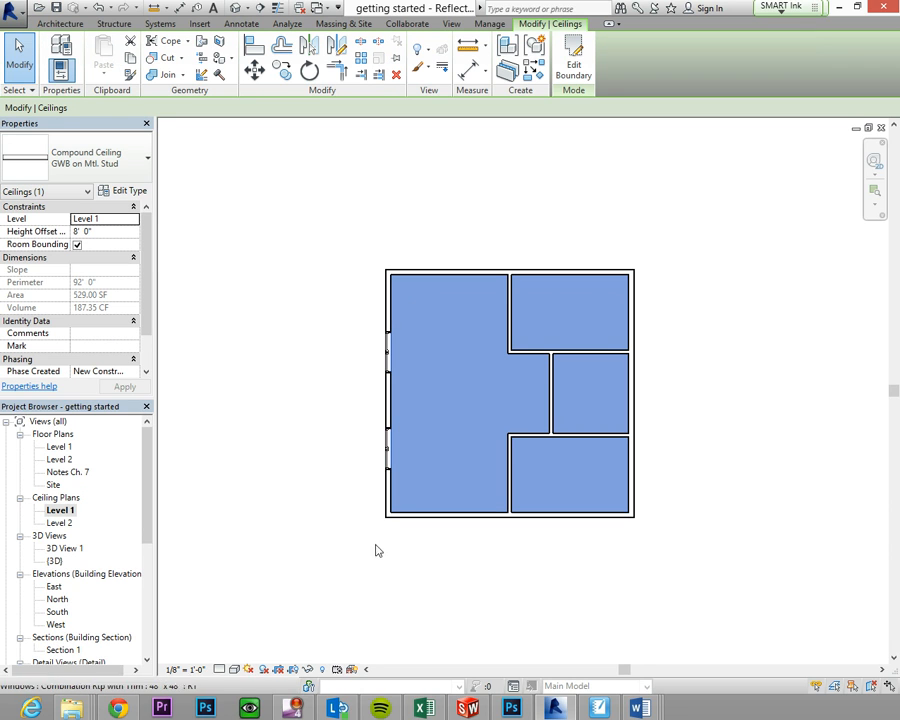
left_click(314, 411)
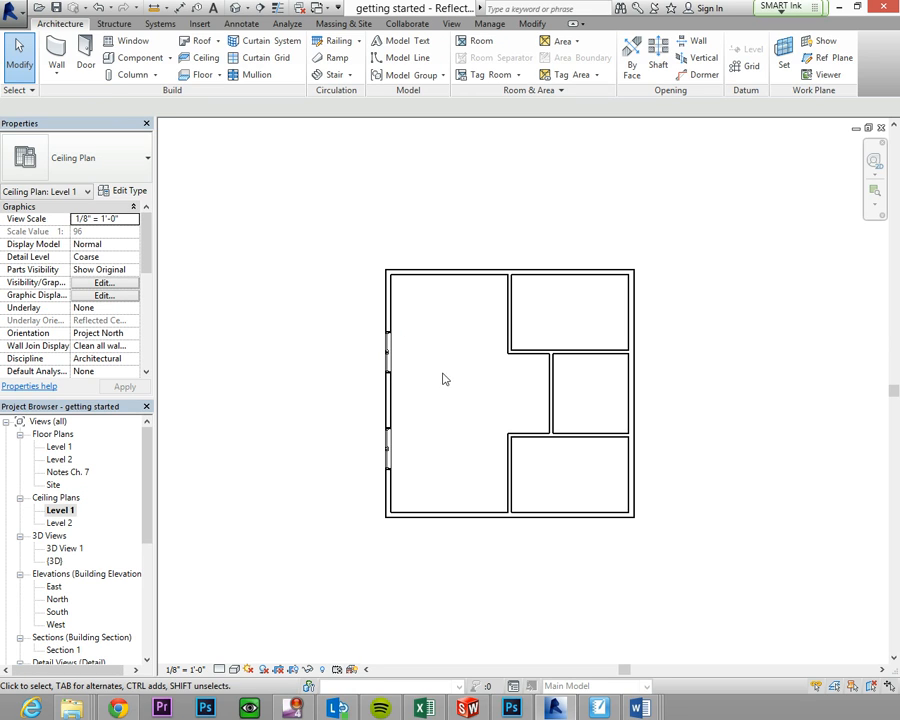
In the default 3D view, attach the tops of the five interior walls to the ceiling
left_click(233, 7)
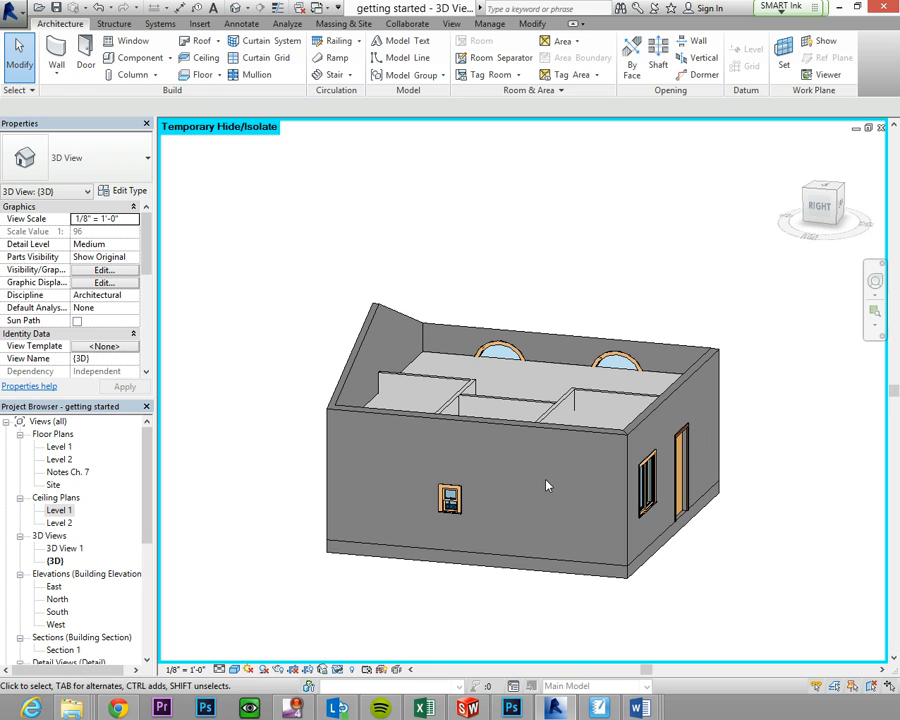
middle_click_drag(546, 486, 440, 395, "shift")
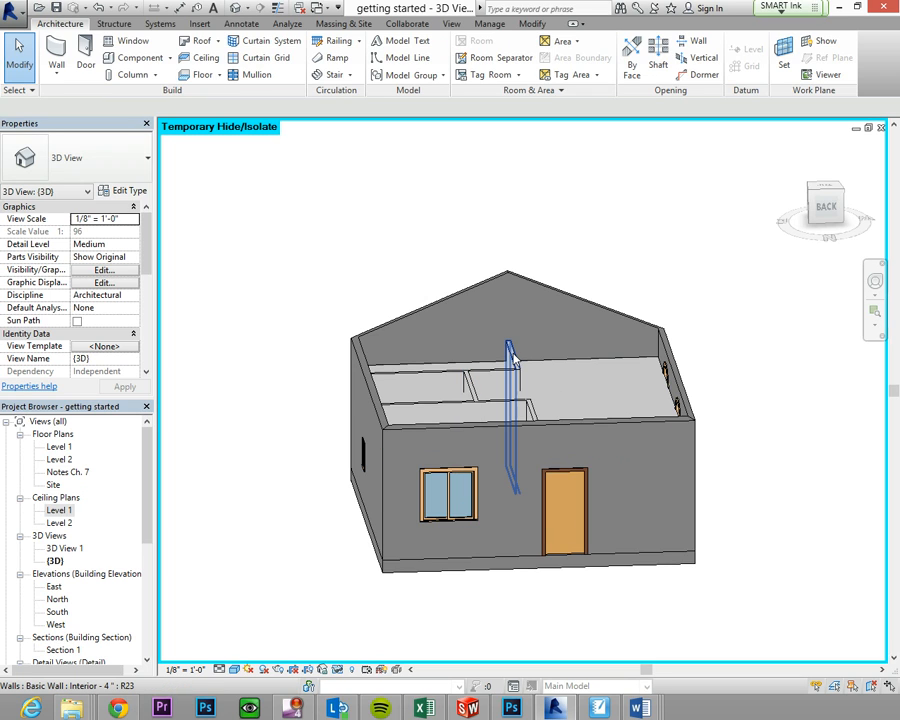
left_click(519, 427)
left_click(484, 421)
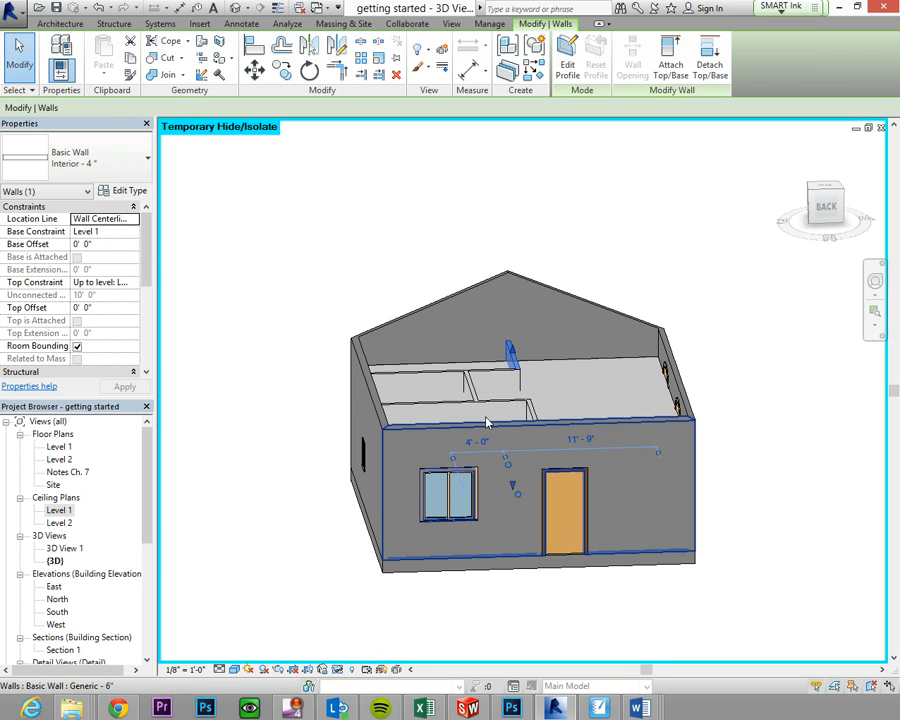
left_click(466, 374, "ctrl")
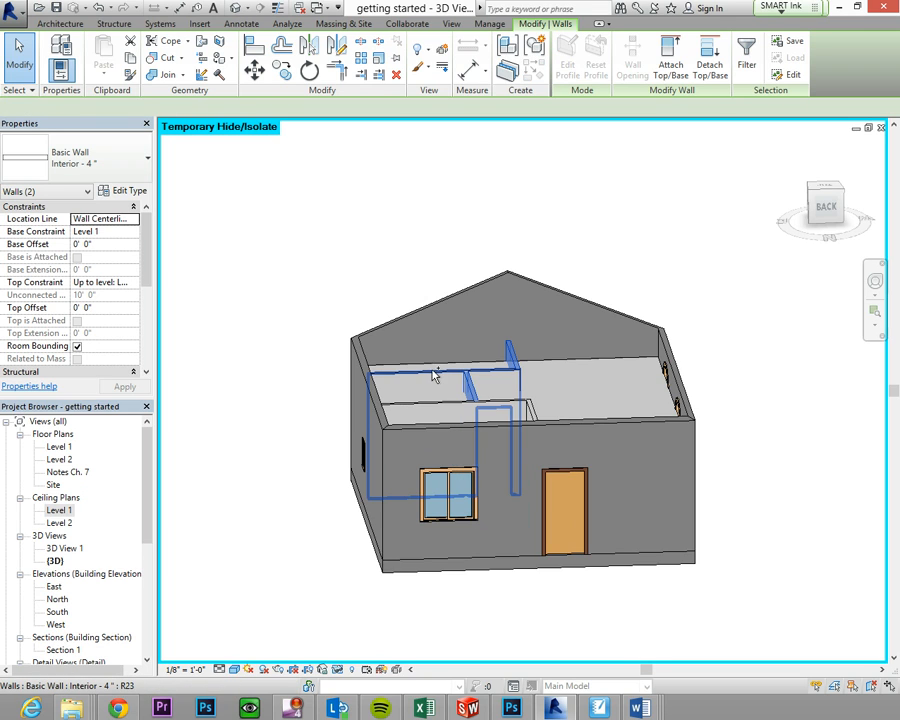
left_click(432, 372, "ctrl")
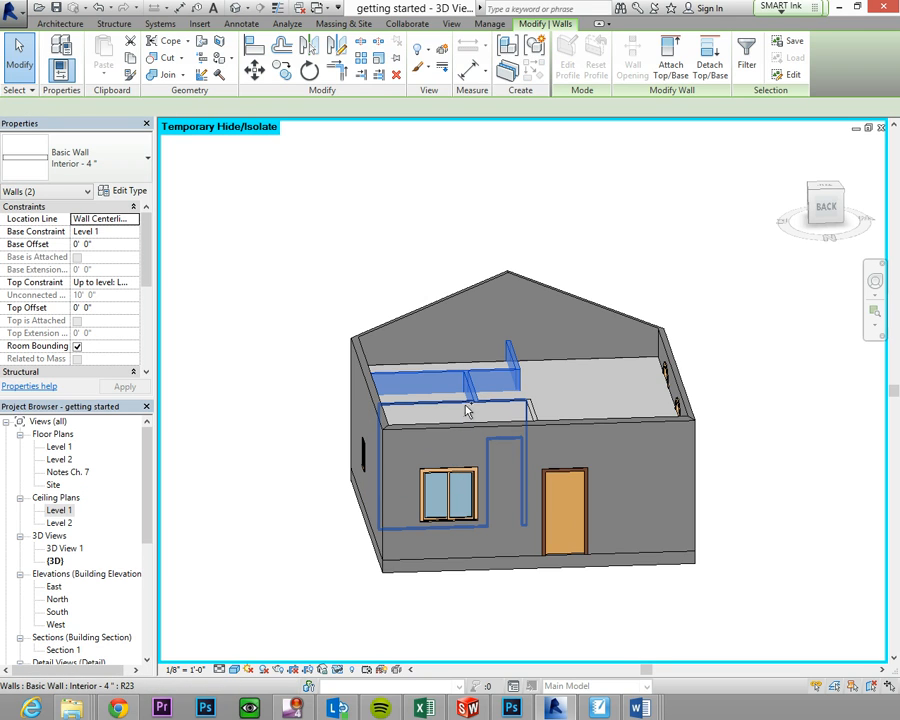
left_click(536, 410, "ctrl")
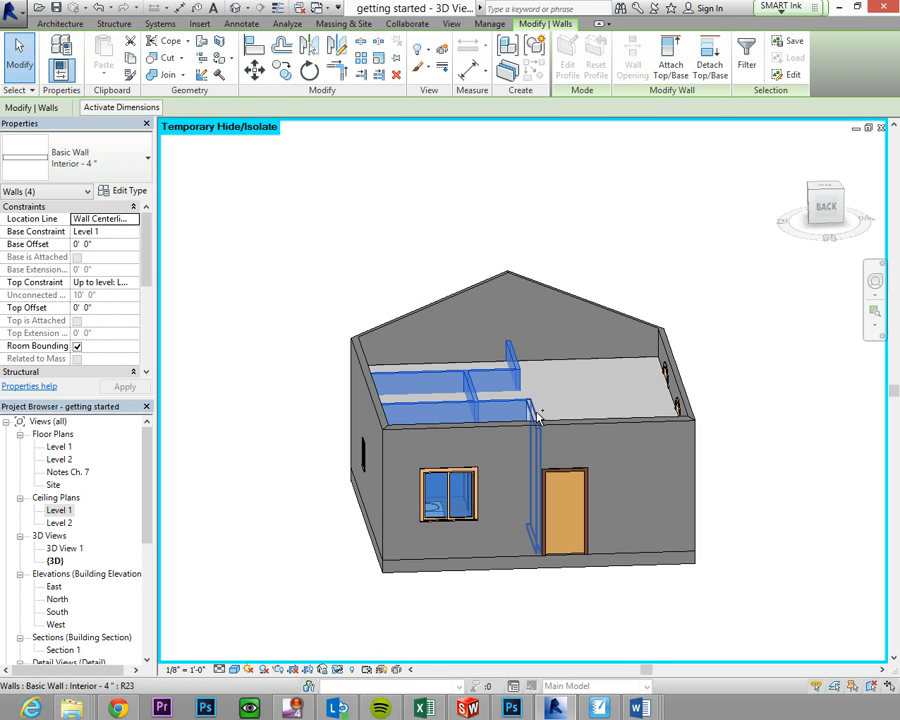
left_click(670, 57)
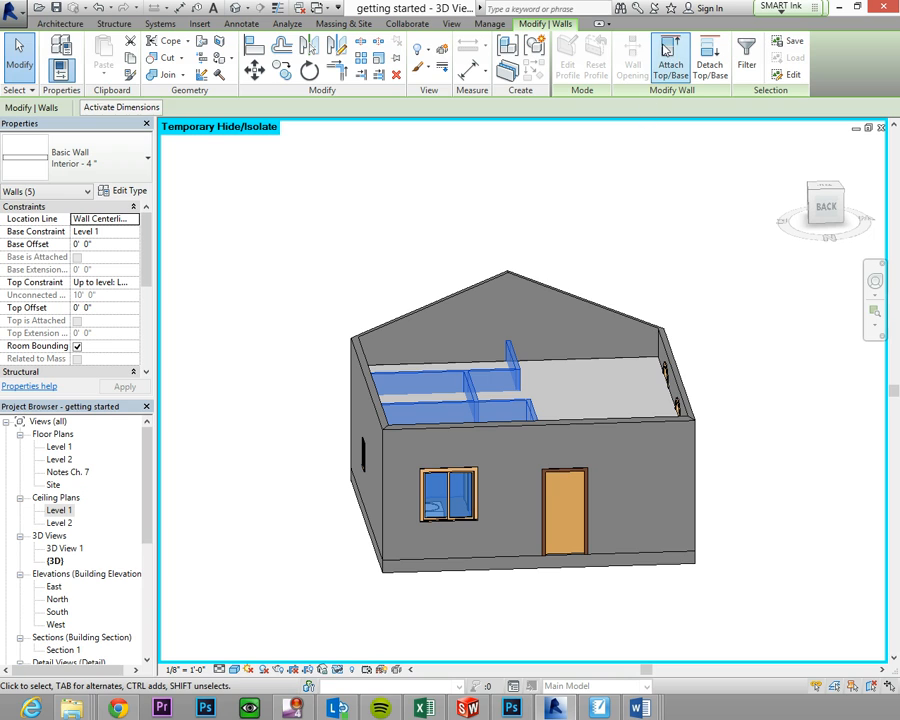
left_click(543, 367)
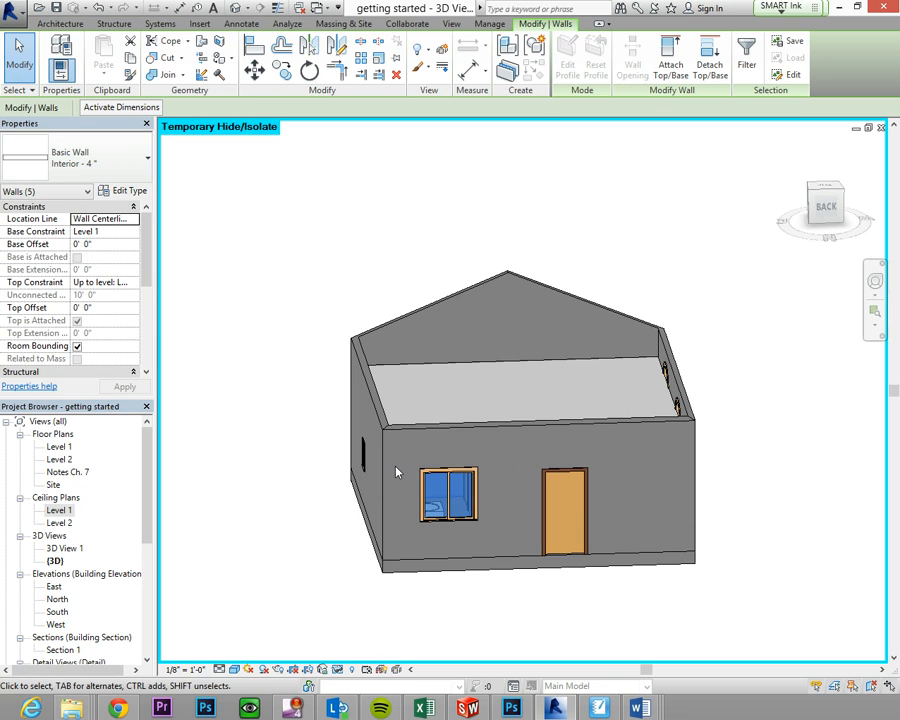
Temporarily hide the 6-inch exterior side wall with the small window to expose the rooms and ceiling
middle_click_drag(396, 472, 660, 432, "shift")
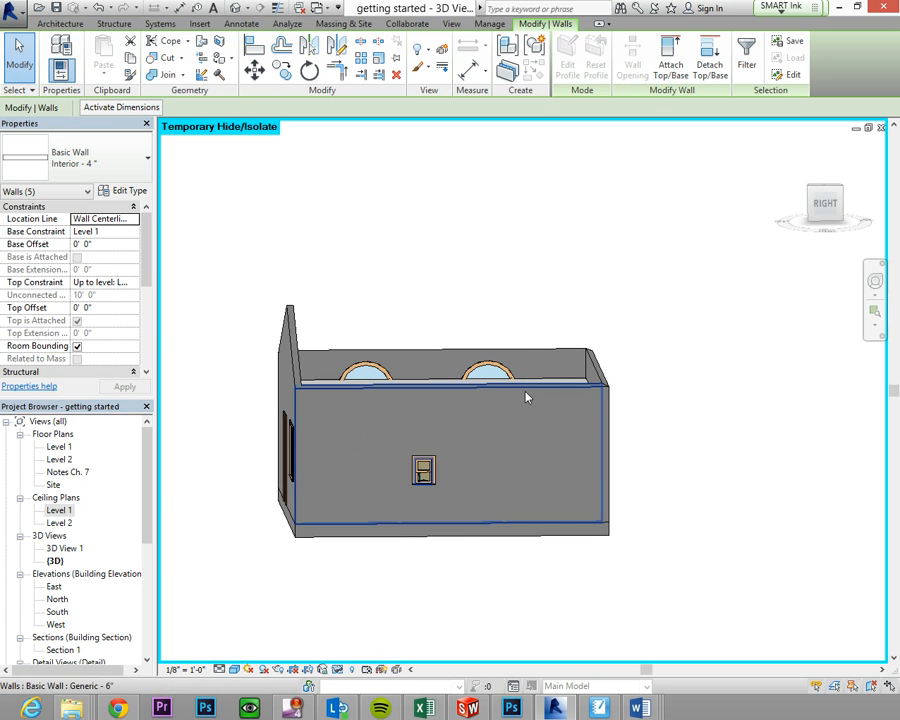
left_click(527, 397)
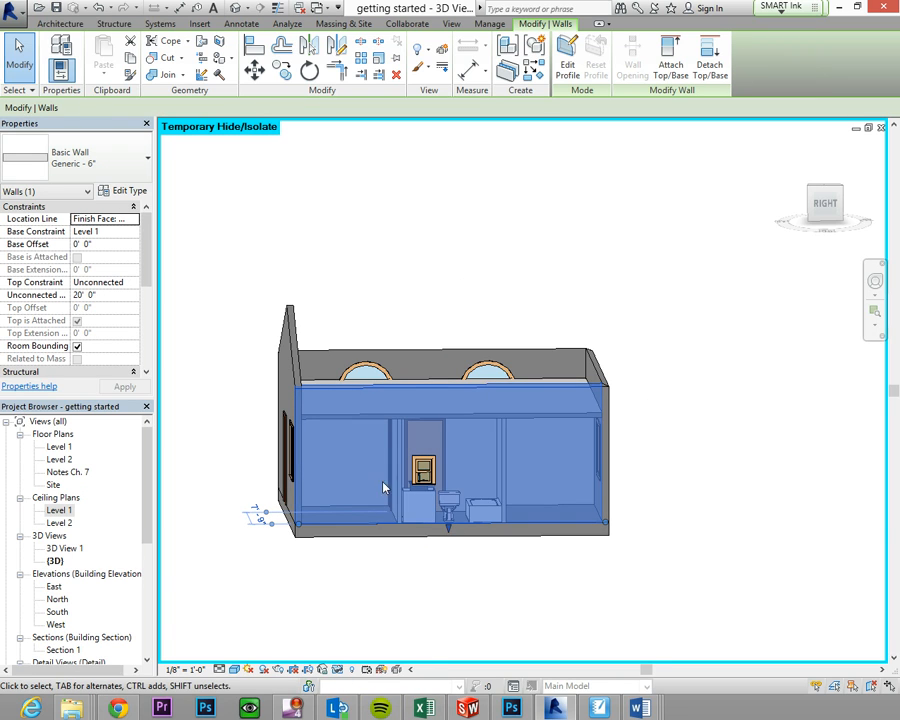
left_click(337, 669)
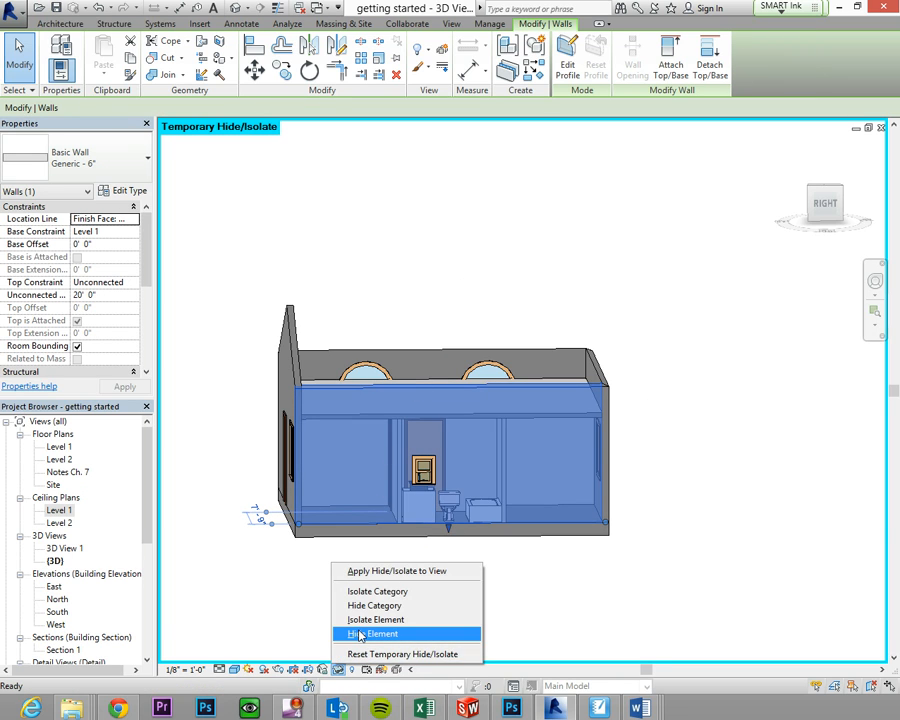
left_click(362, 635)
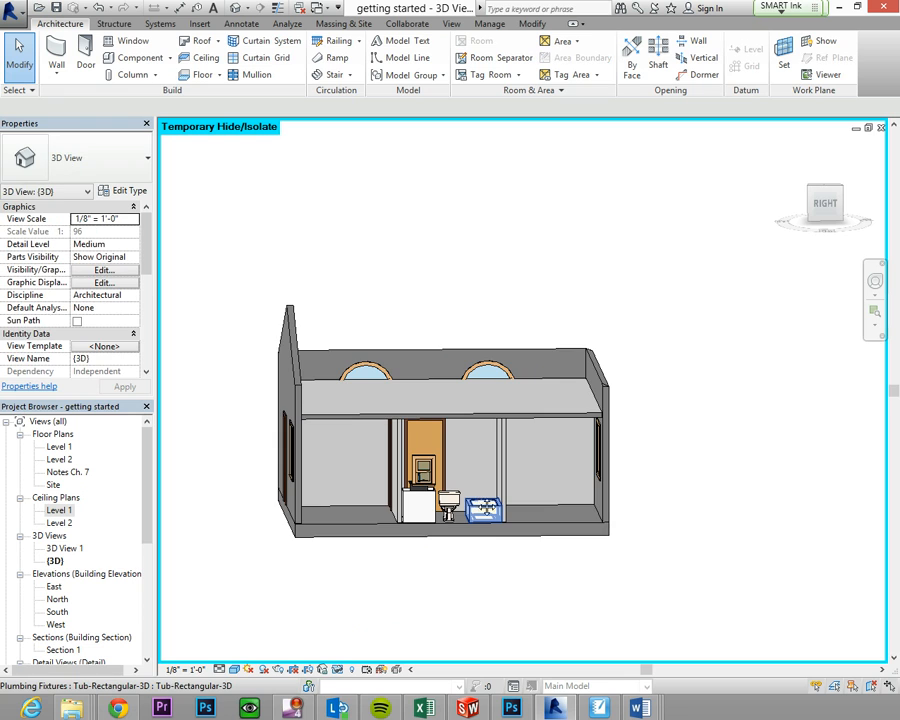
Set the Level 1 ceiling's height offset to 9' 0" and apply the change
middle_click_drag(480, 505, 463, 436, "shift")
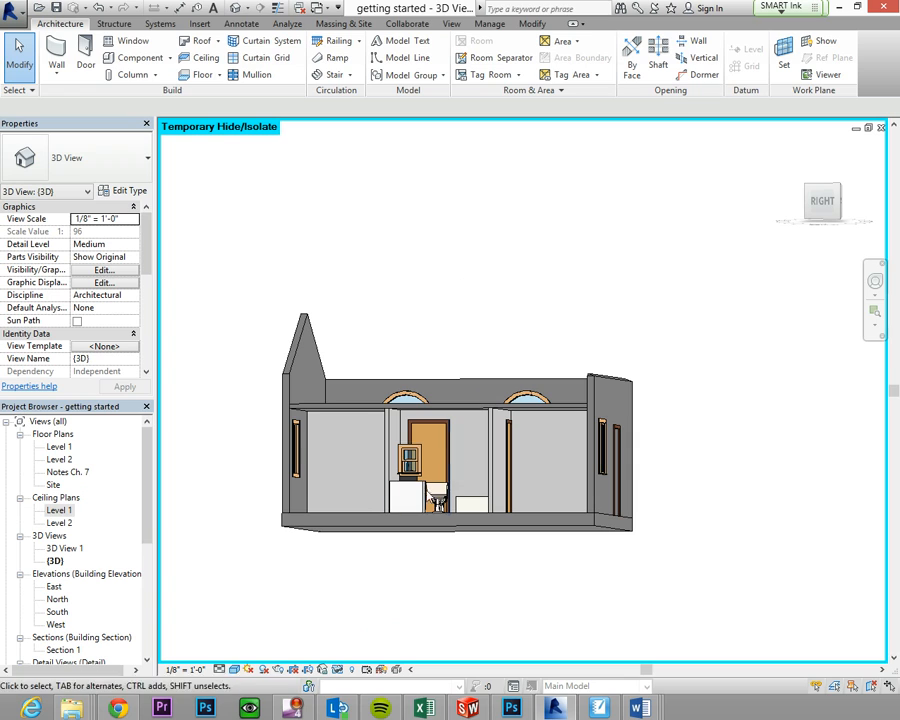
left_click(437, 408)
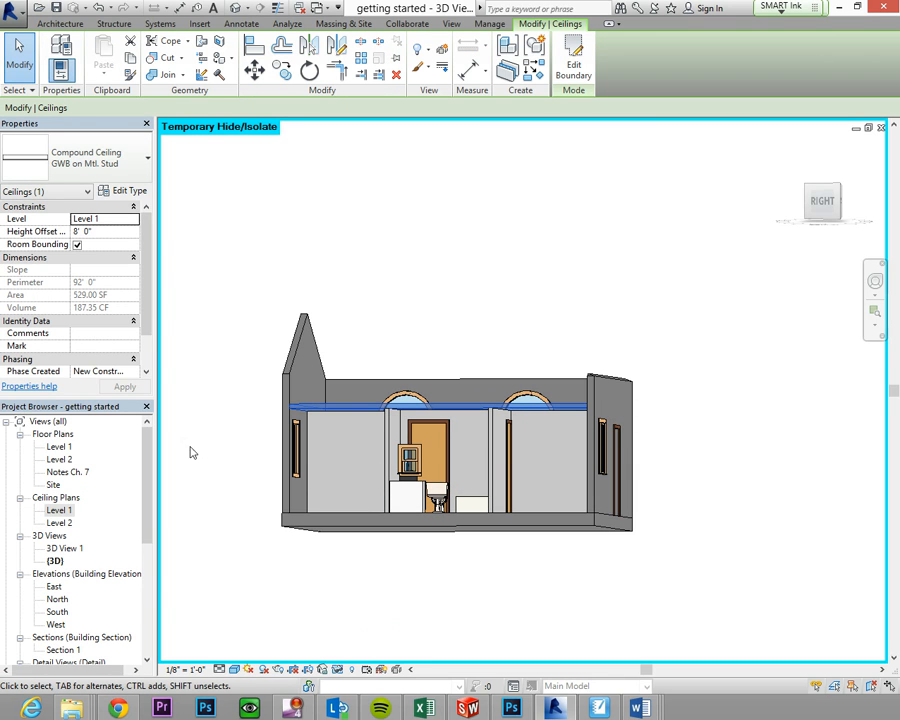
left_click(77, 231)
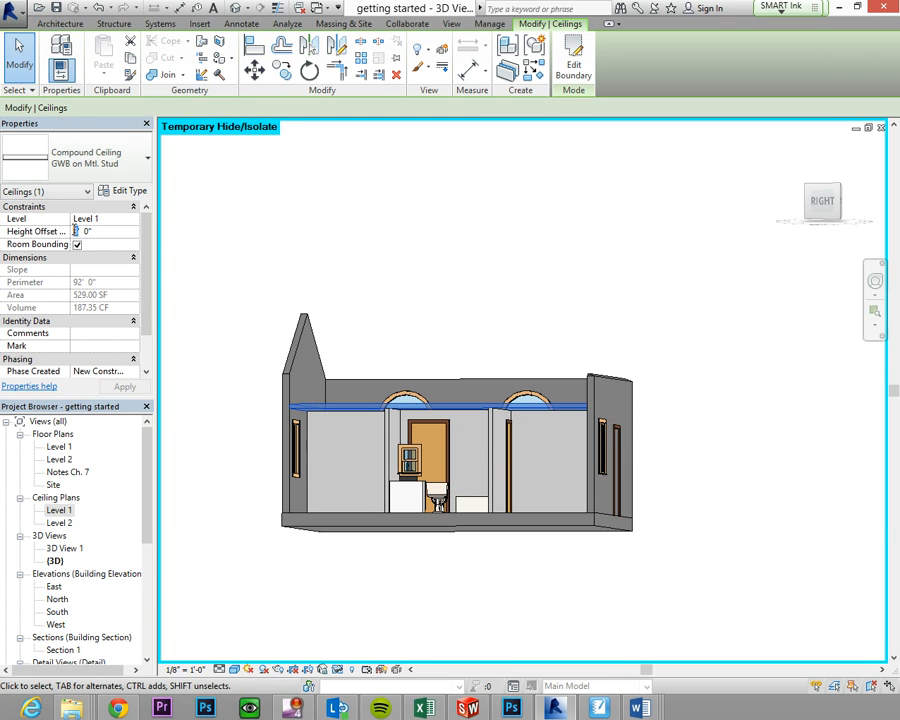
type("9")
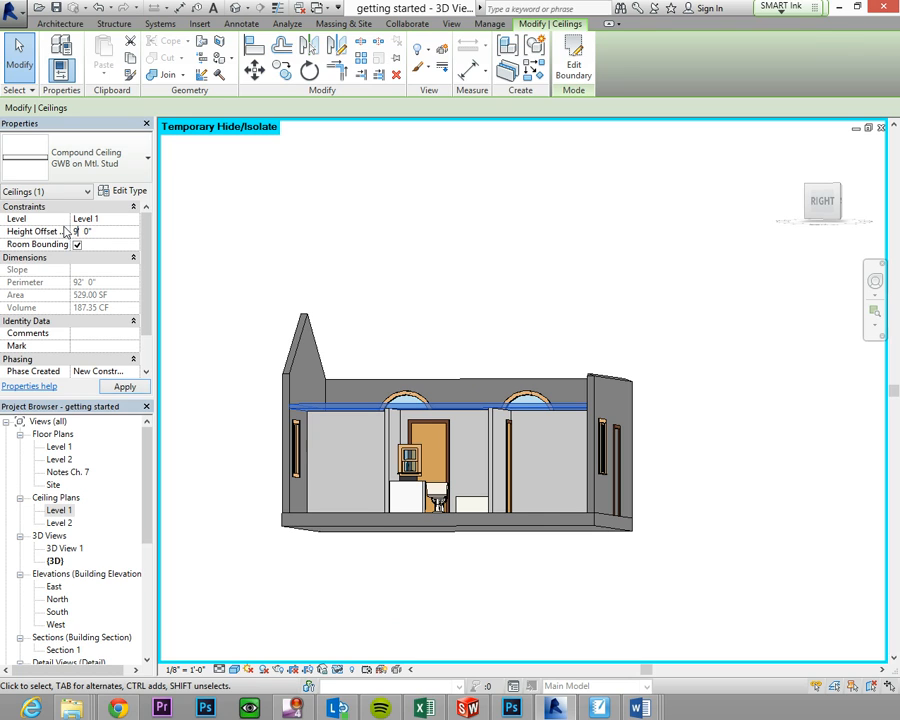
left_click(125, 387)
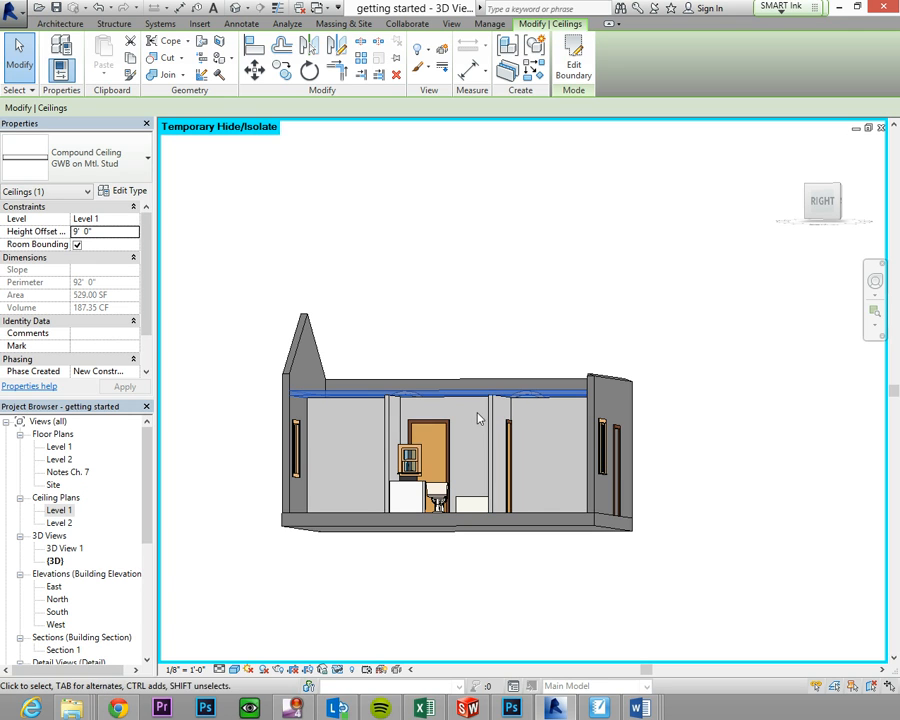
Inspect the interior walls against the raised ceiling and reset the temporary hide/isolate so all elements are shown
middle_click_drag(458, 428, 482, 338, "shift")
middle_click_drag(476, 445, 480, 427, "shift")
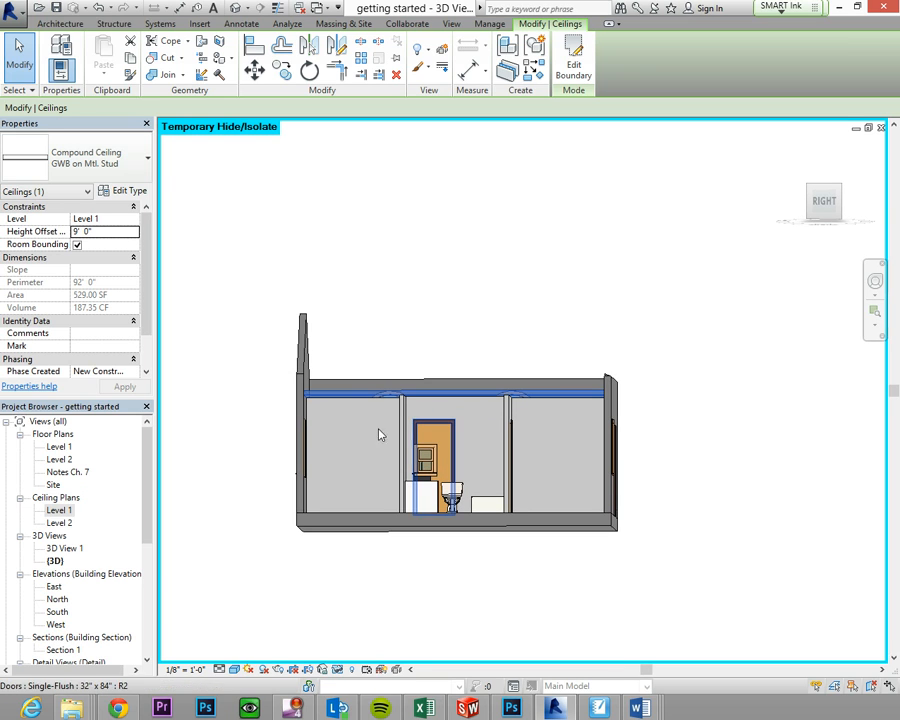
left_click(339, 669)
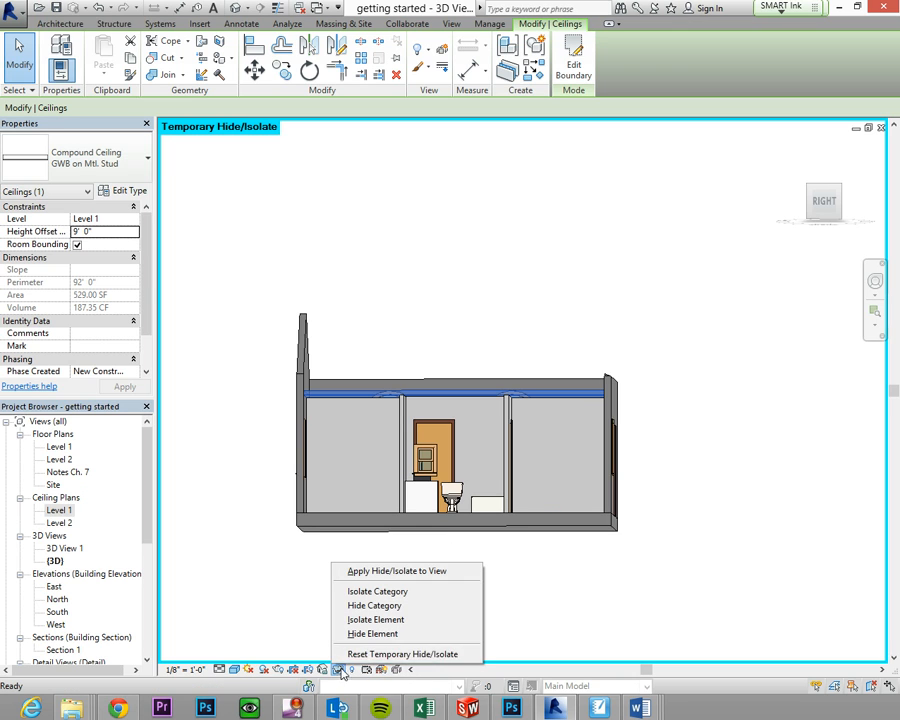
left_click(397, 656)
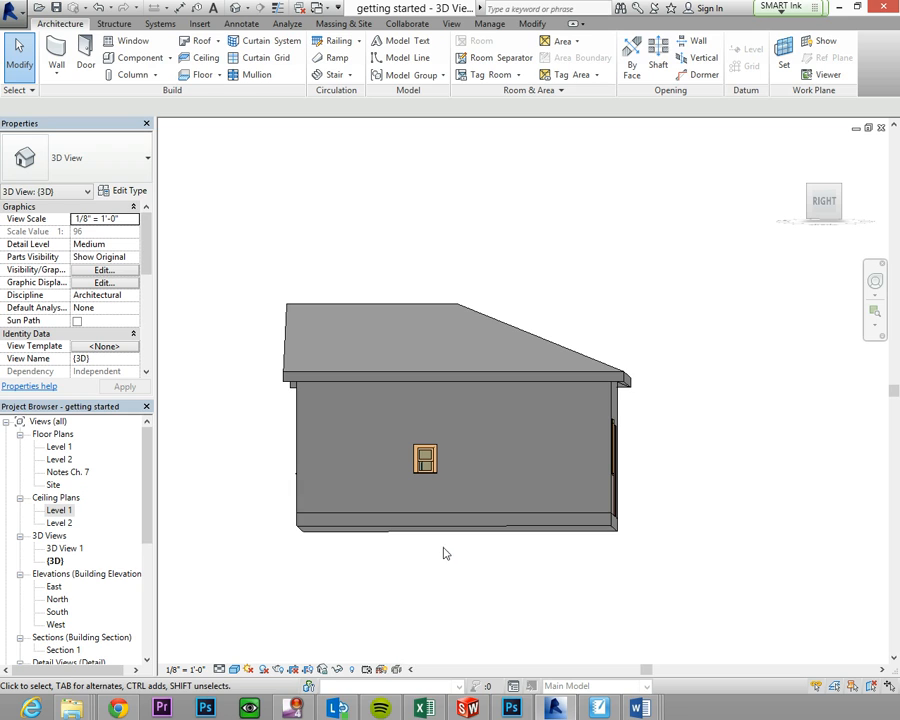
Open the Level 1 floor plan and switch to the Level 1 ceiling plan
double_click(58, 447)
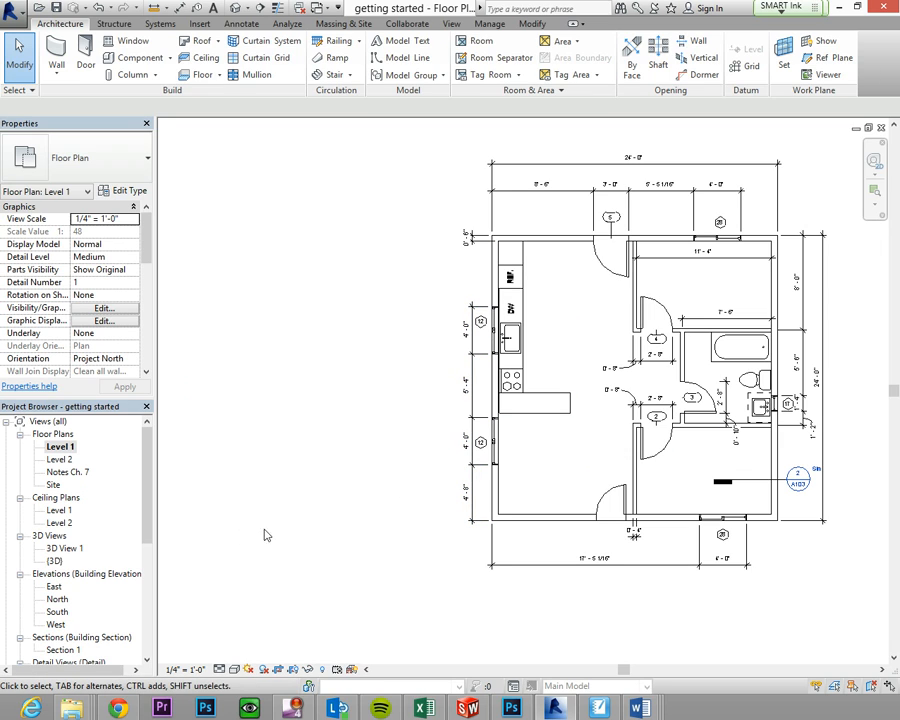
double_click(63, 510)
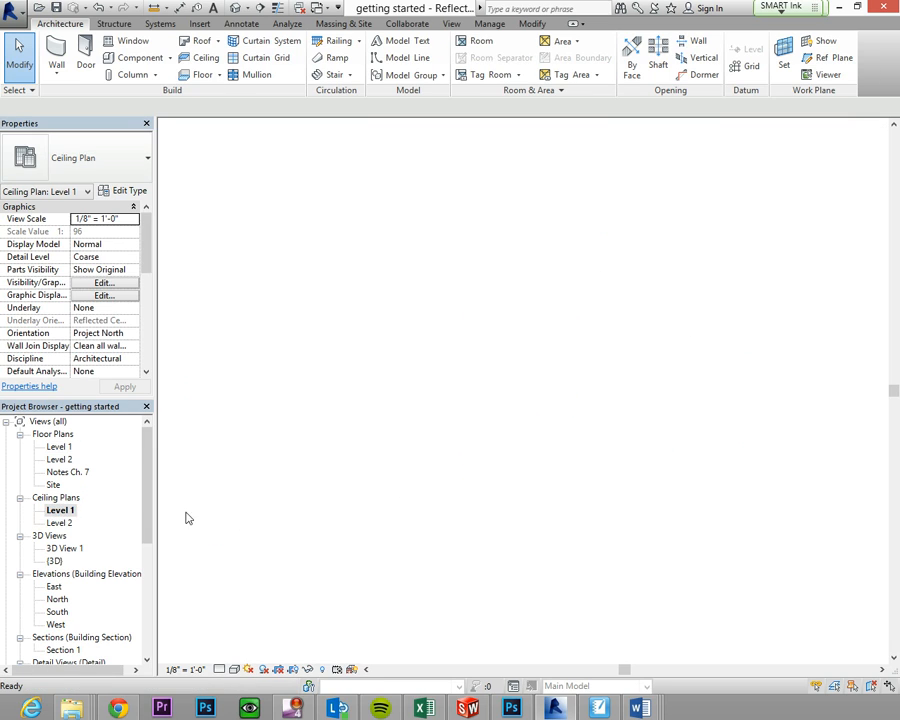